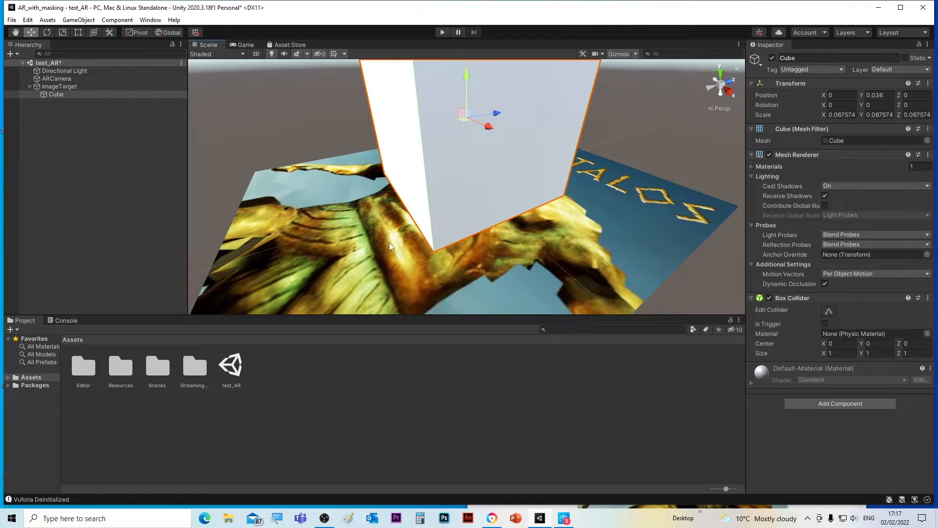
Open the Animation window and dock it alongside the Project and Console panels.
{"action": "left_click_drag", "start_coordinate": [363, 254], "coordinate": [378, 180], "text": "alt"}
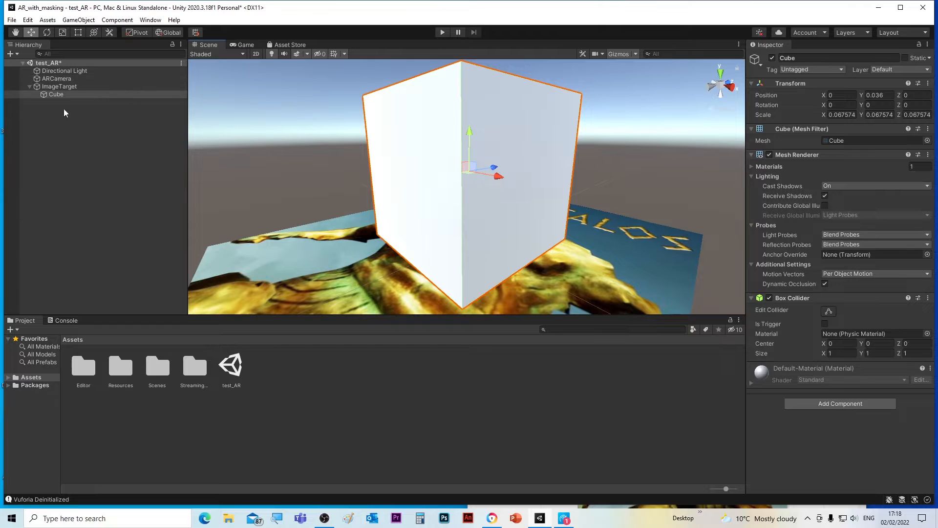
{"action": "left_click", "coordinate": [151, 20]}
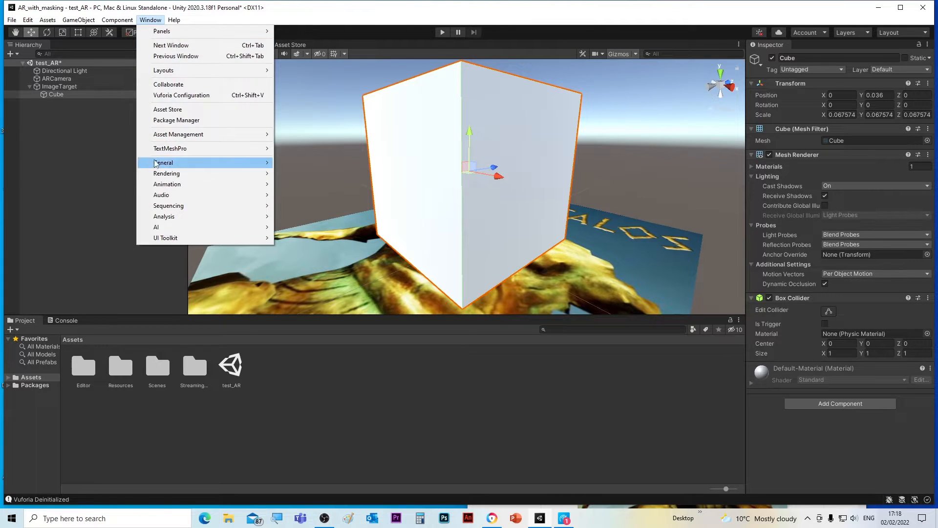
{"action": "mouse_move", "coordinate": [155, 185]}
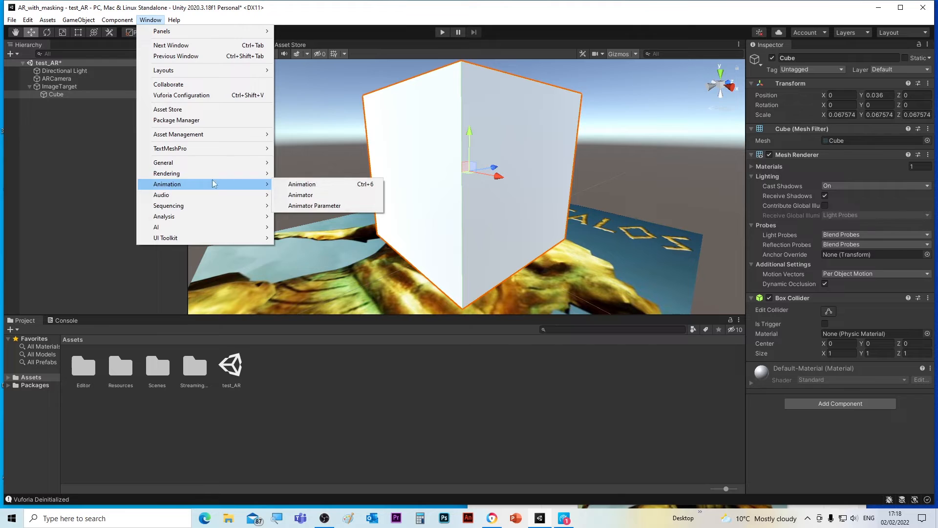
{"action": "left_click", "coordinate": [296, 186]}
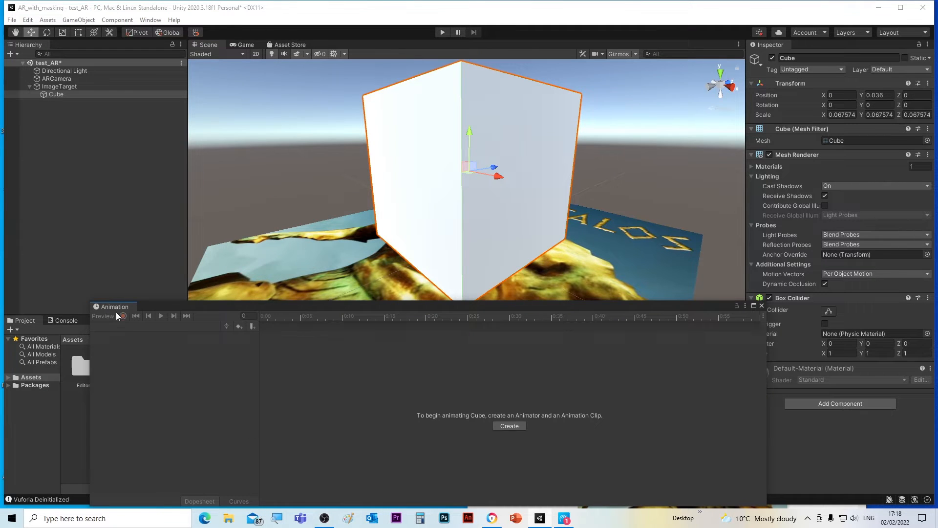
{"action": "left_click_drag", "start_coordinate": [116, 306], "coordinate": [278, 381]}
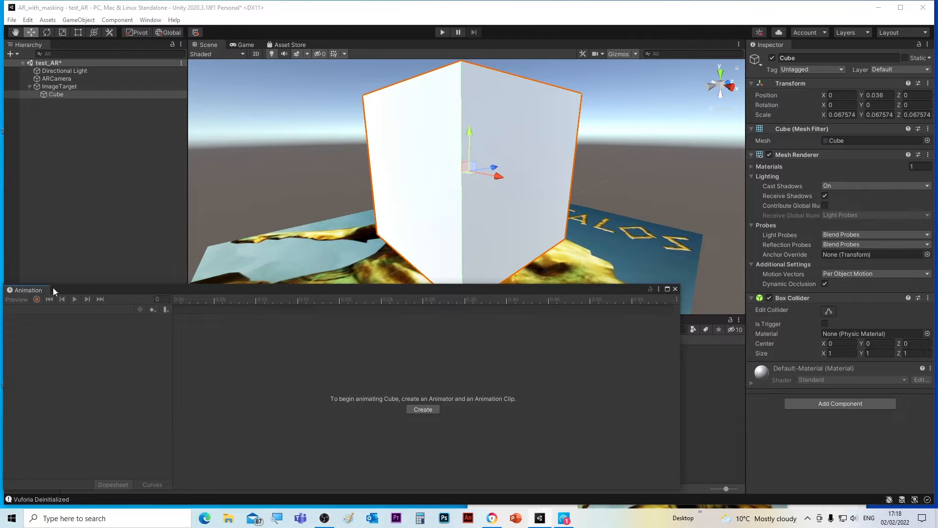
{"action": "left_click_drag", "start_coordinate": [81, 295], "coordinate": [120, 322]}
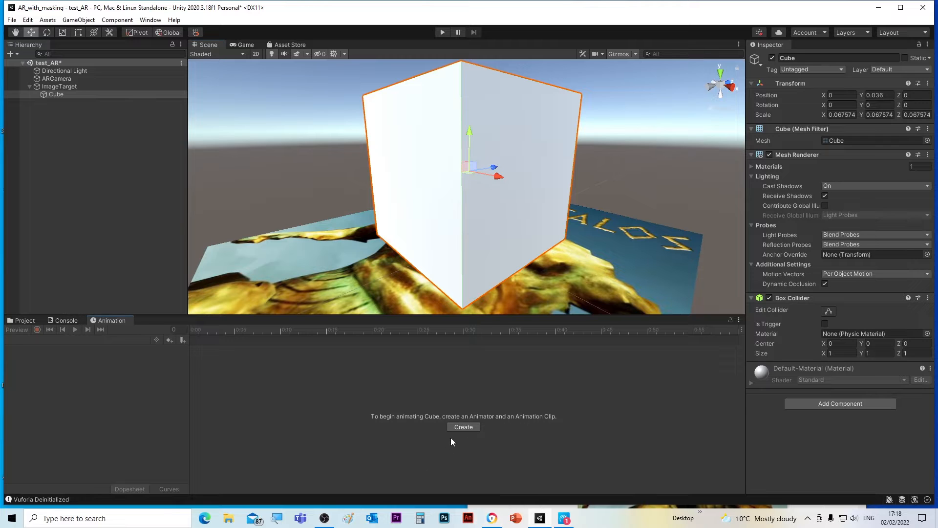
Create a new animation clip for the Cube and save it as cube_animation in Assets.
{"action": "left_click", "coordinate": [462, 427]}
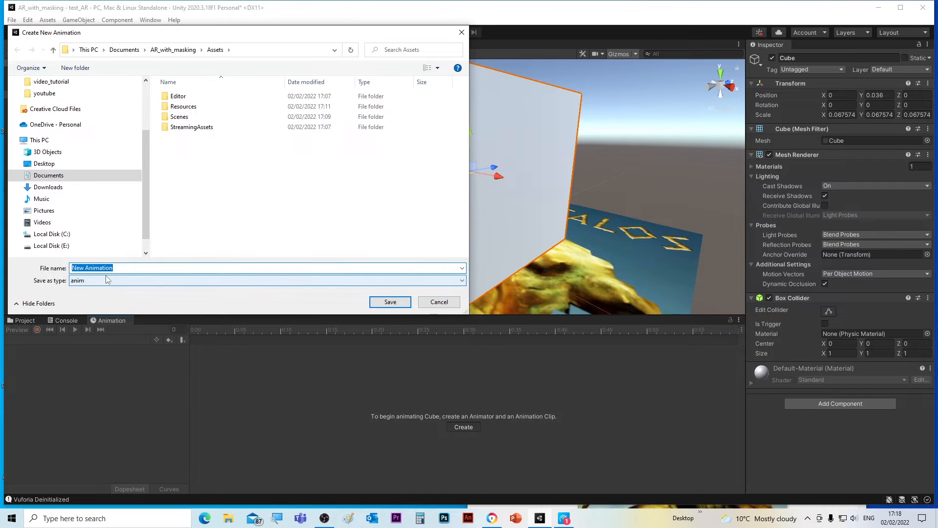
{"action": "type", "text": "cube_animation"}
{"action": "left_click", "coordinate": [393, 301]}
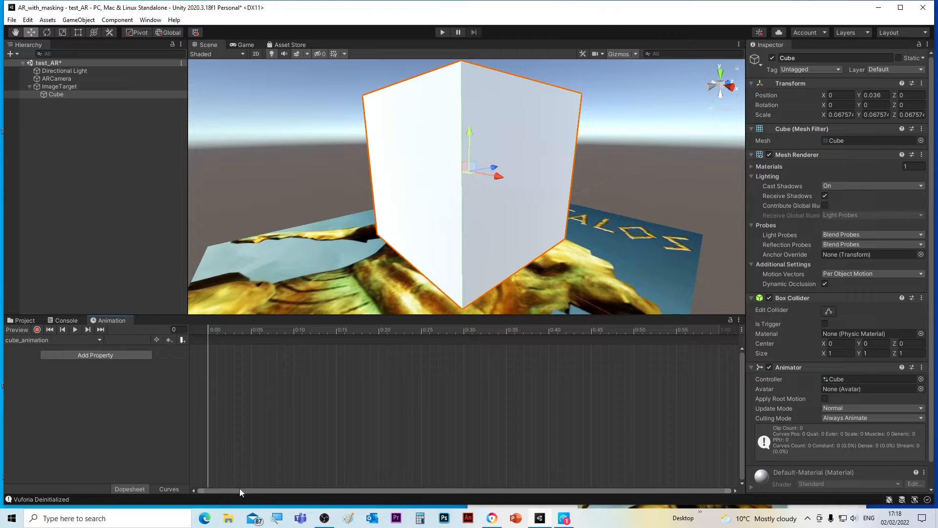
Add the Cube's Transform Position property to the cube_animation clip.
{"action": "left_click", "coordinate": [106, 355]}
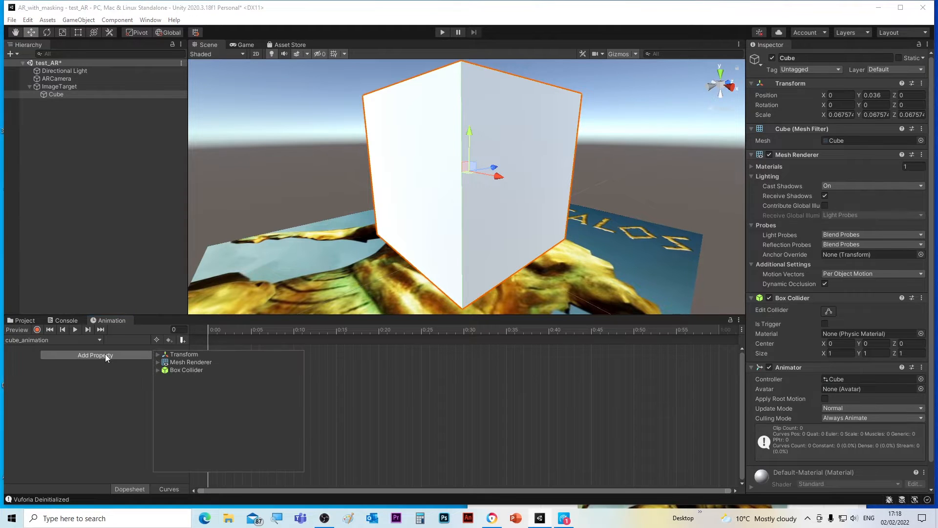
{"action": "left_click", "coordinate": [181, 353]}
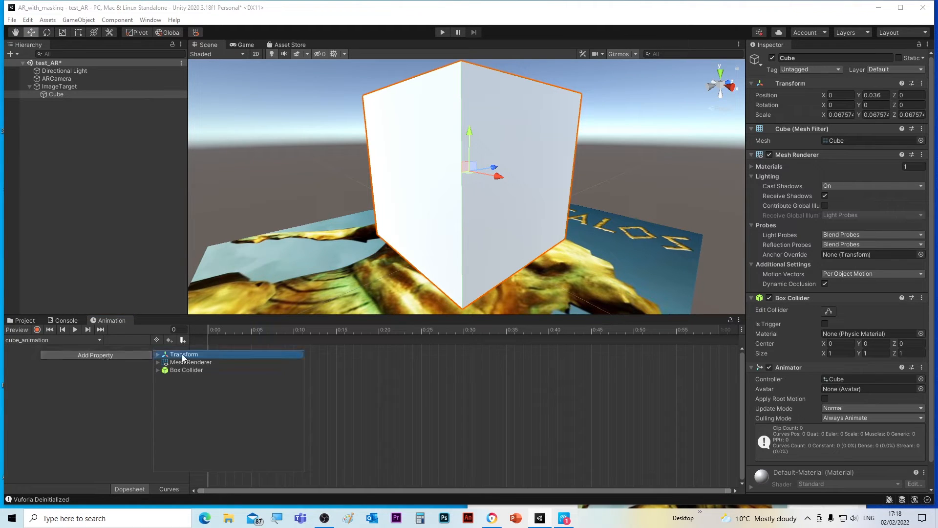
{"action": "left_click", "coordinate": [157, 355]}
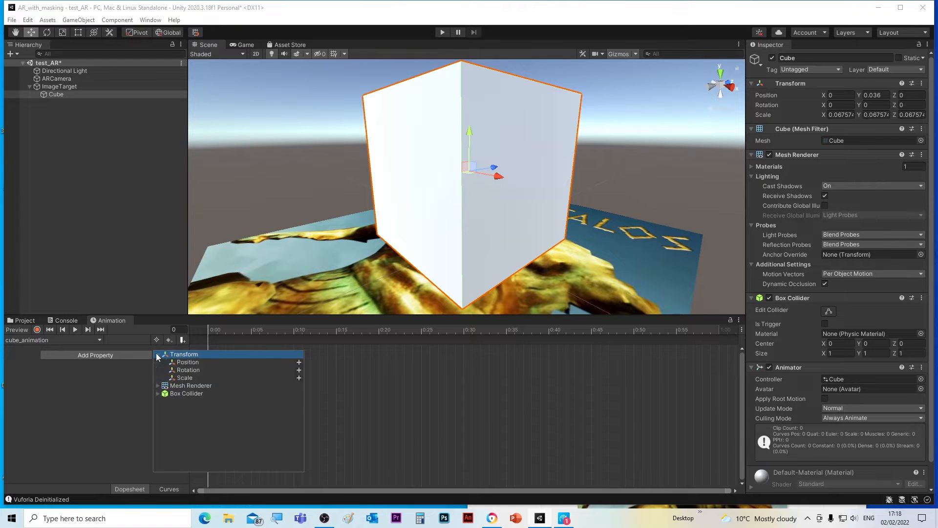
{"action": "left_click", "coordinate": [186, 364]}
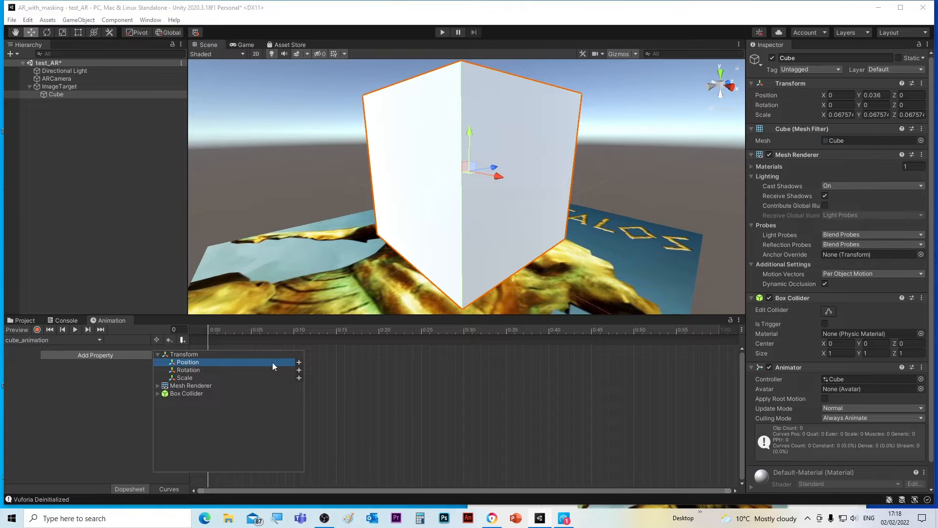
{"action": "left_click", "coordinate": [299, 362]}
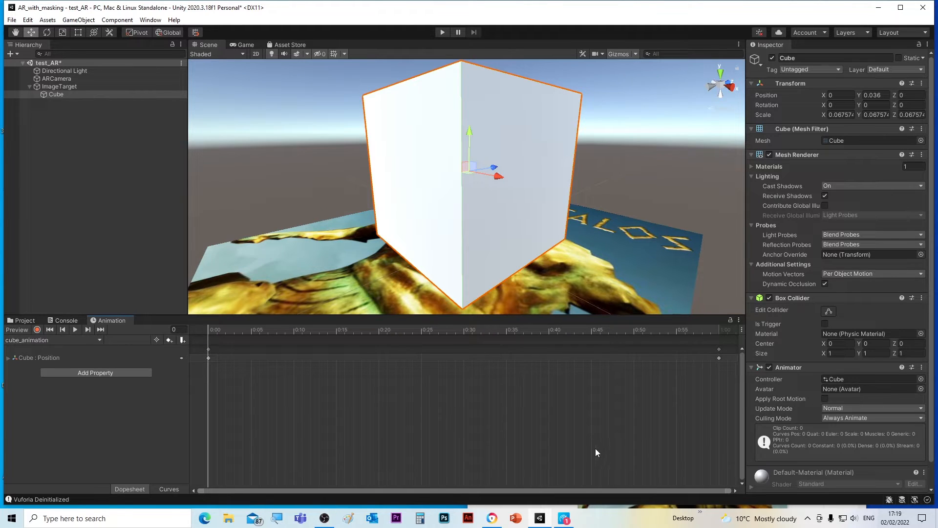
Move the clip's end keyframe on the Position track to about 2:00.
{"action": "left_click_drag", "start_coordinate": [643, 409], "coordinate": [240, 409]}
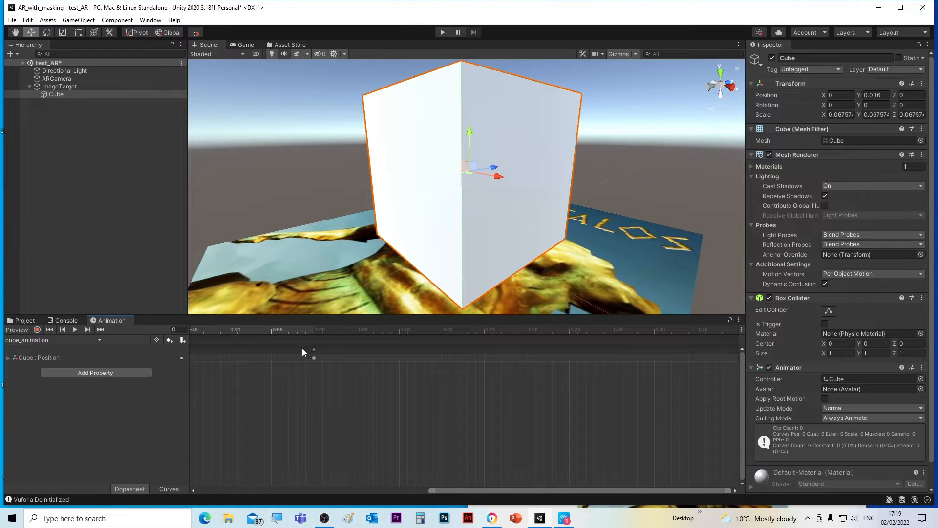
{"action": "left_click", "coordinate": [315, 358]}
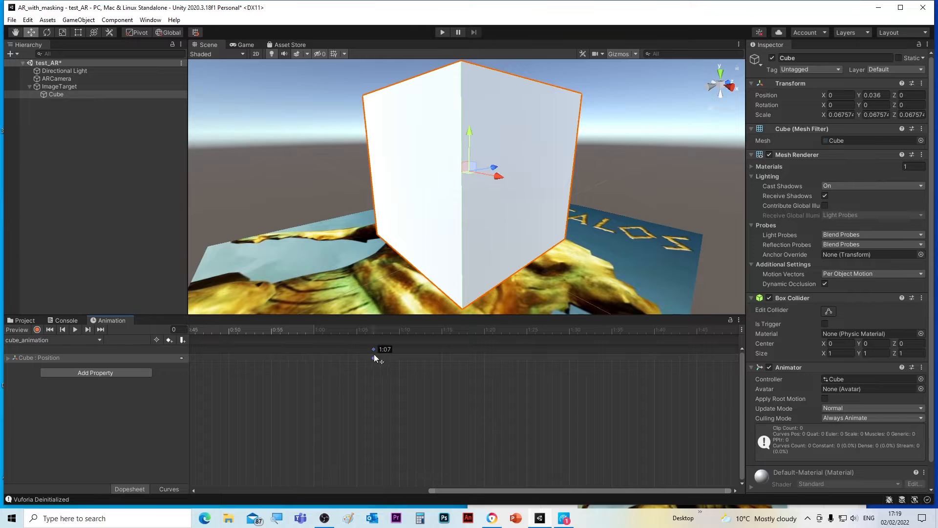
{"action": "left_click_drag", "start_coordinate": [374, 355], "coordinate": [696, 351]}
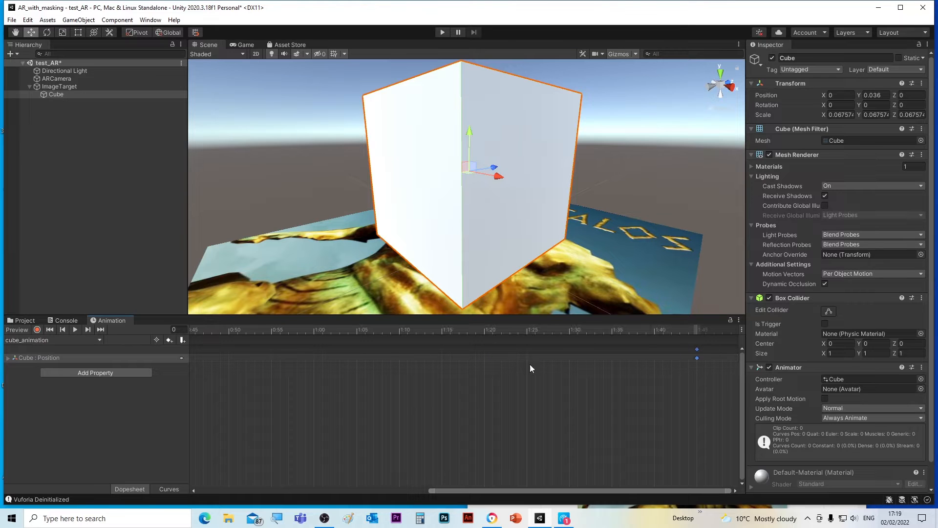
{"action": "key", "text": "alt"}
{"action": "left_click_drag", "start_coordinate": [535, 411], "coordinate": [270, 424], "text": "alt"}
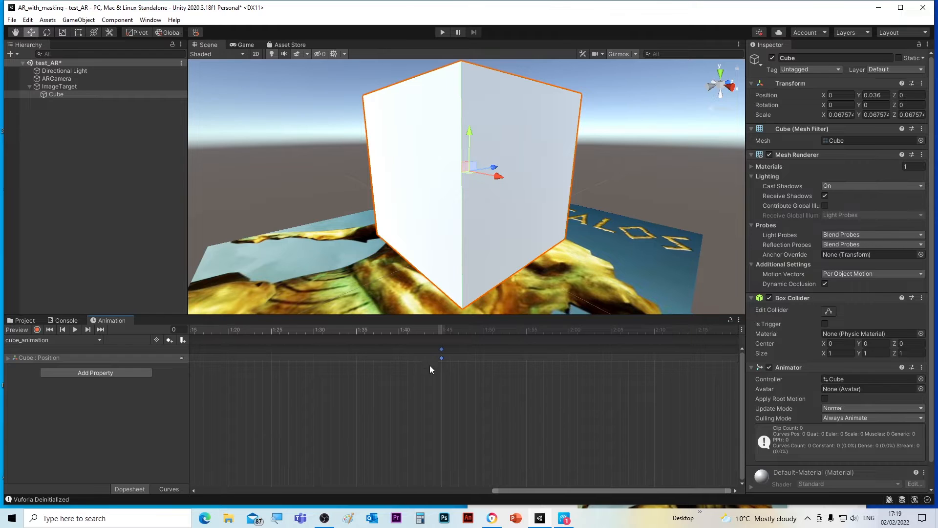
{"action": "left_click_drag", "start_coordinate": [442, 358], "coordinate": [568, 357]}
{"action": "left_click_drag", "start_coordinate": [492, 491], "coordinate": [196, 497]}
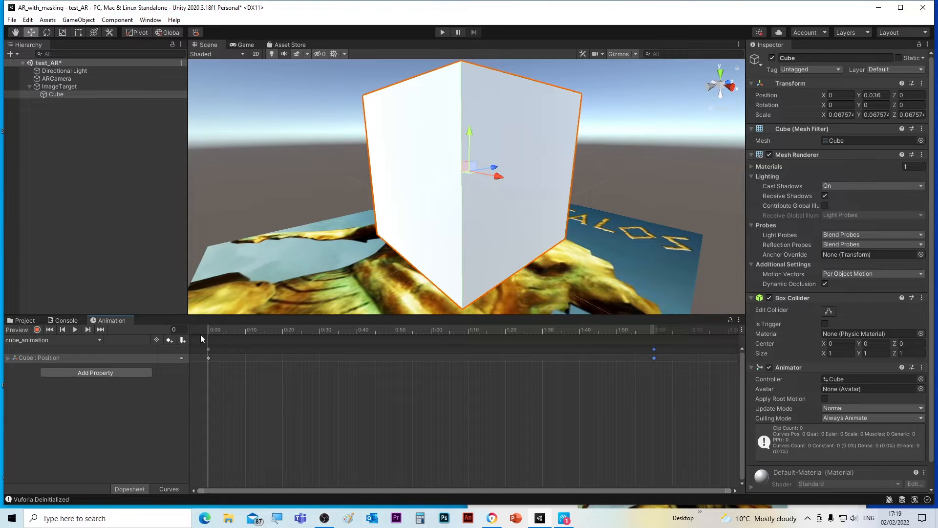
In record mode at 1:00, move the cube down below the image target to Y about -0.0346.
{"action": "left_click", "coordinate": [37, 329]}
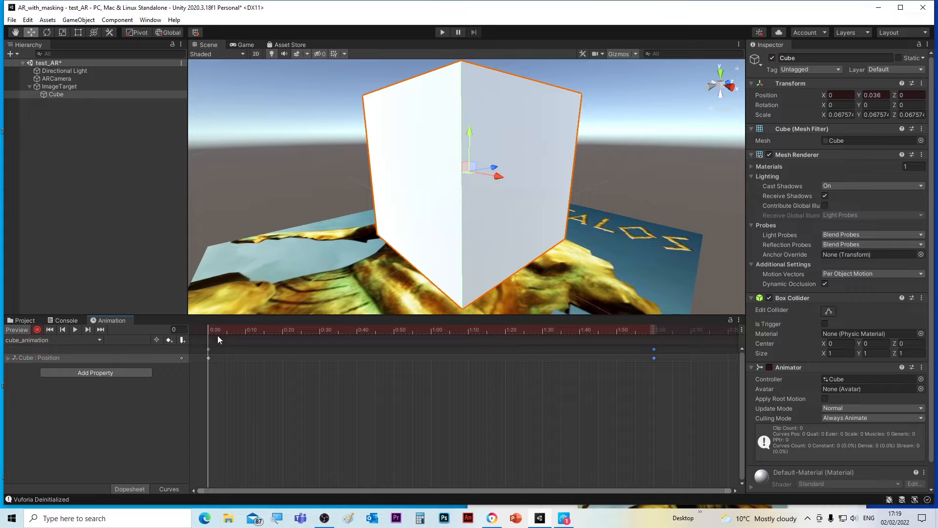
{"action": "left_click_drag", "start_coordinate": [226, 332], "coordinate": [431, 347]}
{"action": "left_click_drag", "start_coordinate": [469, 133], "coordinate": [453, 262]}
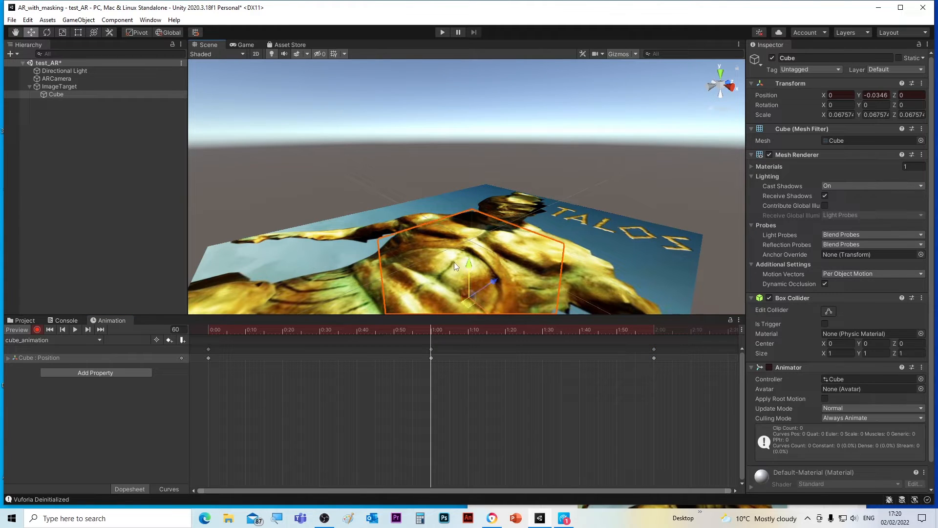
Preview the cube animation from the start and turn off keyframe recording.
{"action": "left_click_drag", "start_coordinate": [297, 329], "coordinate": [208, 353]}
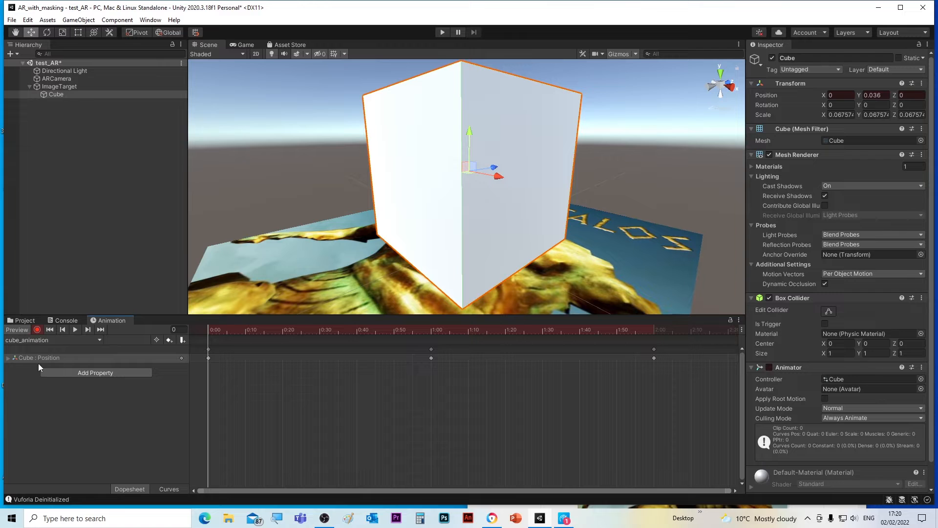
{"action": "left_click", "coordinate": [74, 329]}
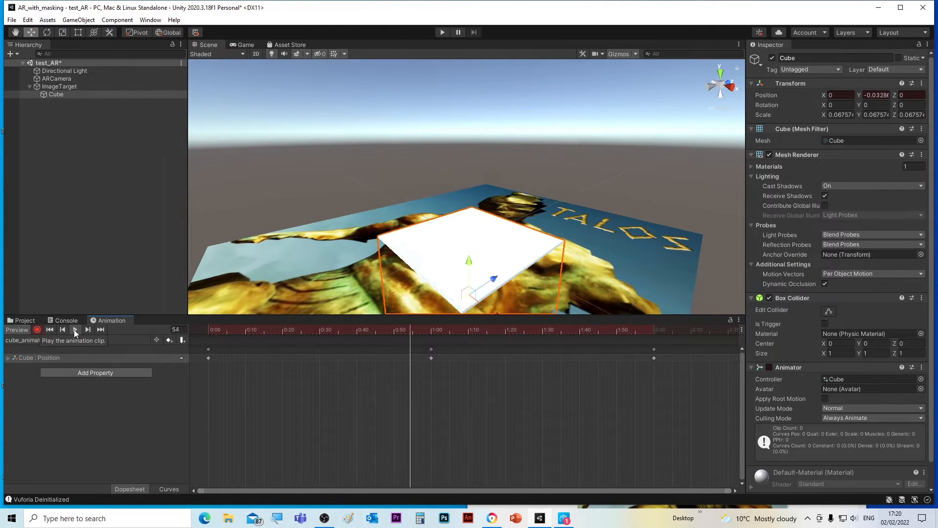
{"action": "left_click", "coordinate": [75, 329]}
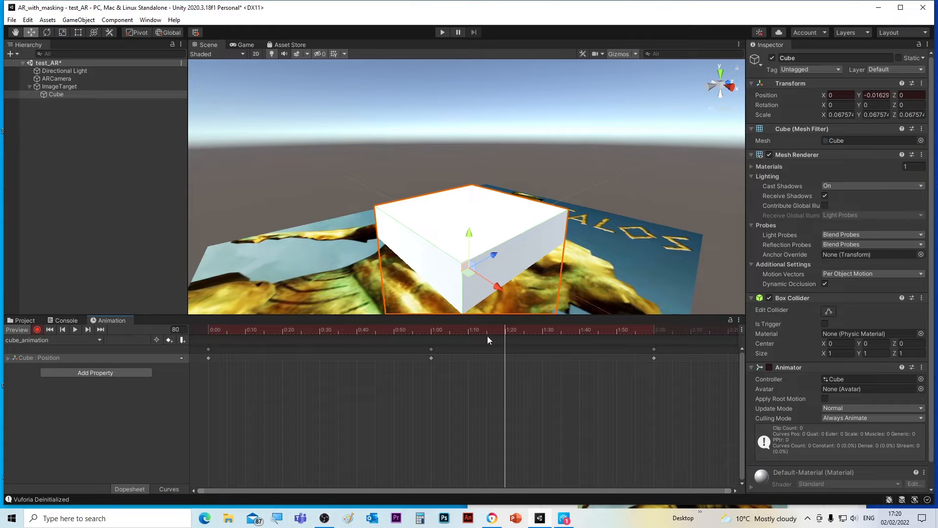
{"action": "left_click_drag", "start_coordinate": [488, 332], "coordinate": [217, 348]}
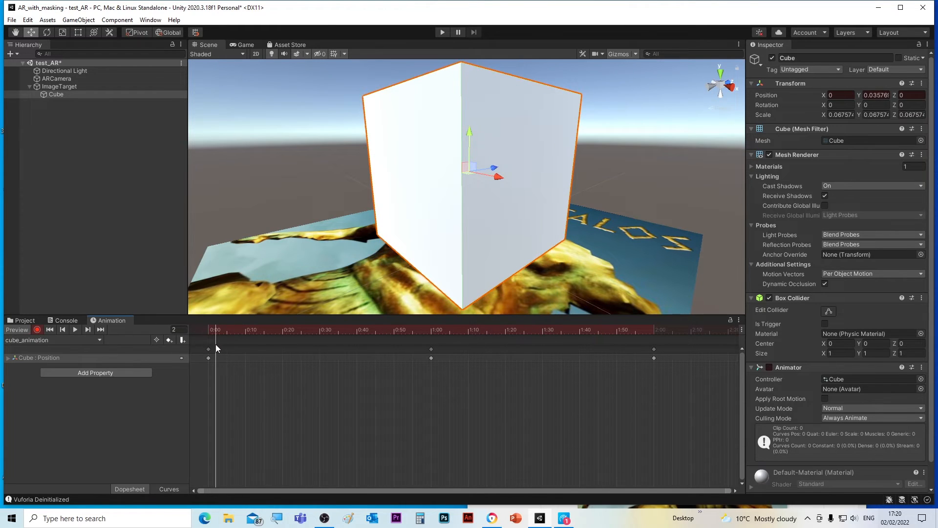
{"action": "left_click", "coordinate": [37, 329]}
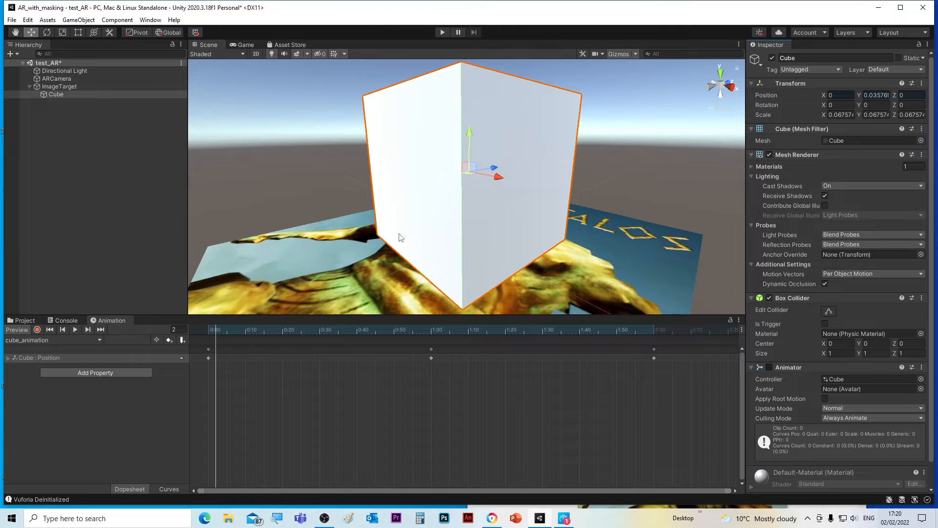
Reselect the Cube and review its Animator component in the Inspector.
{"action": "left_click", "coordinate": [477, 221]}
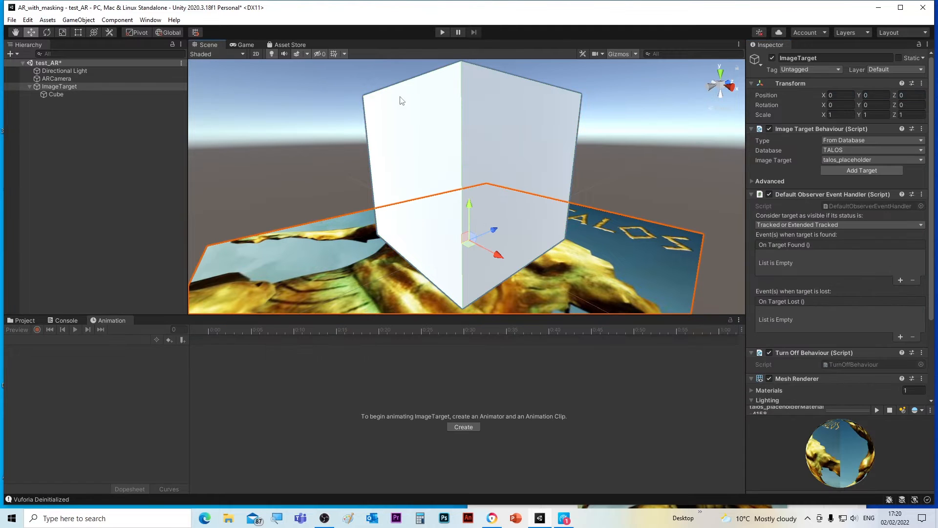
{"action": "left_click", "coordinate": [498, 136]}
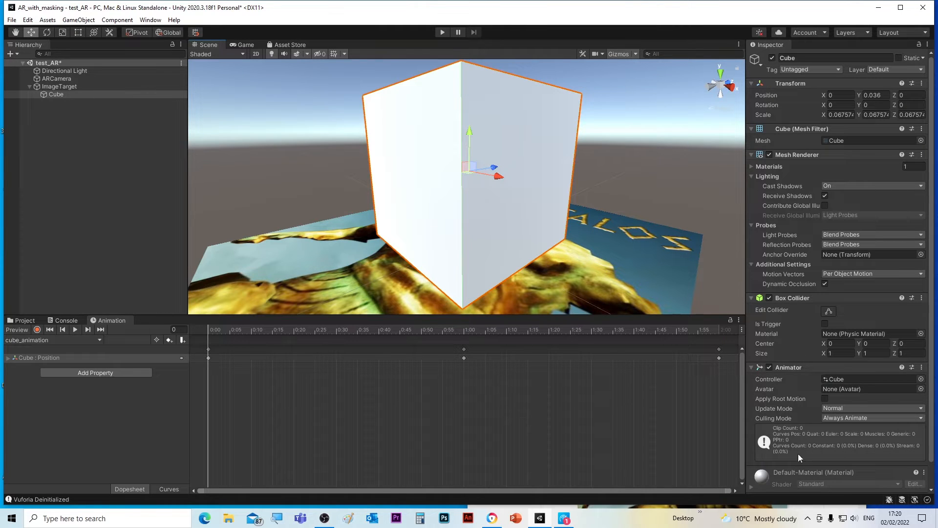
{"action": "scroll", "coordinate": [931, 424], "scroll_direction": "down", "scroll_amount": 2}
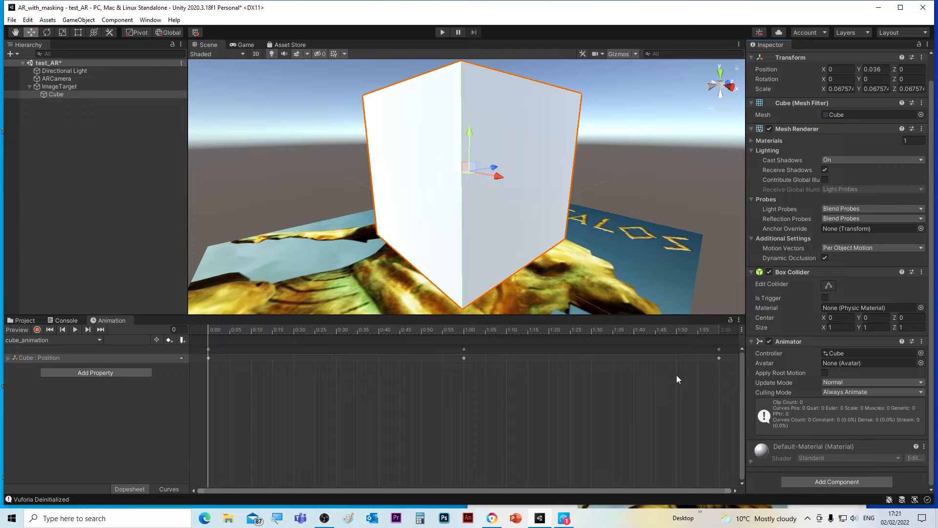
{"action": "scroll", "coordinate": [799, 352], "scroll_direction": "up", "scroll_amount": 2}
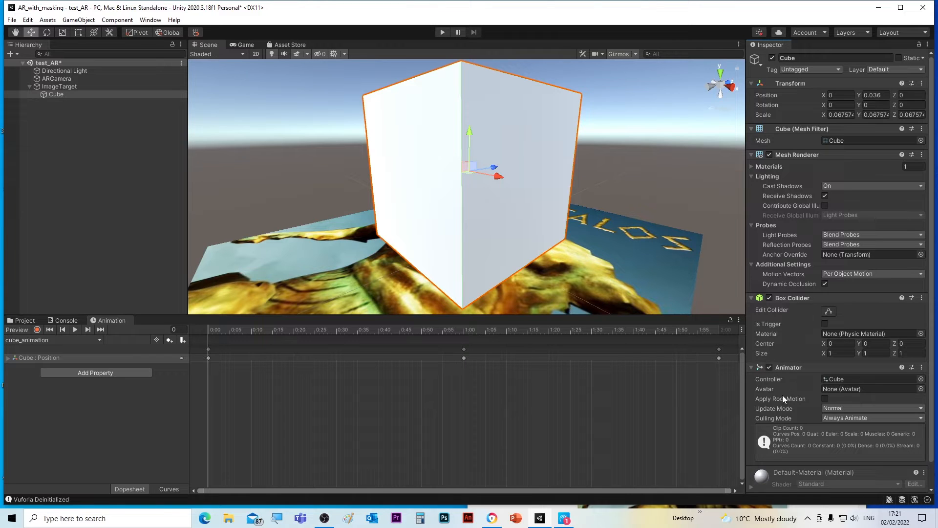
{"action": "scroll", "coordinate": [783, 401], "scroll_direction": "down", "scroll_amount": 2}
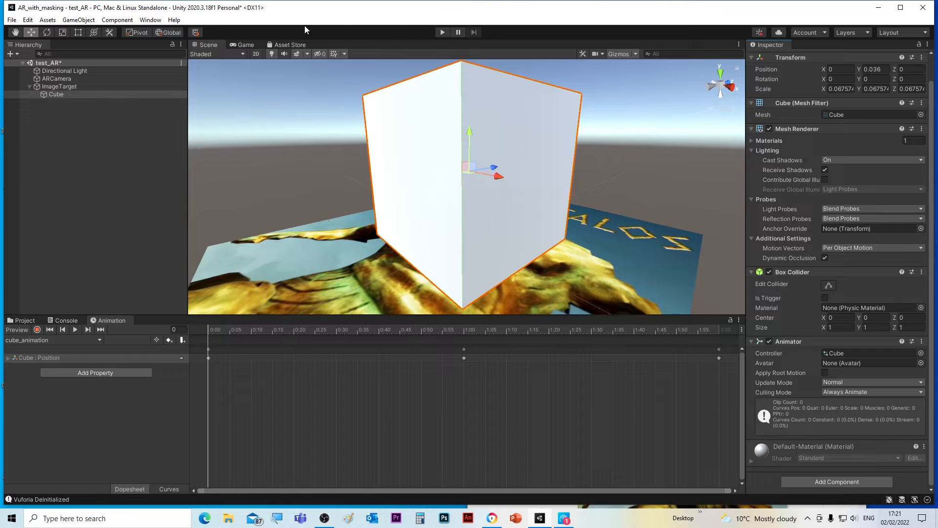
Test the animation in Play mode by showing the Talos target image from the browser to the webcam, then stop.
{"action": "left_click", "coordinate": [441, 32]}
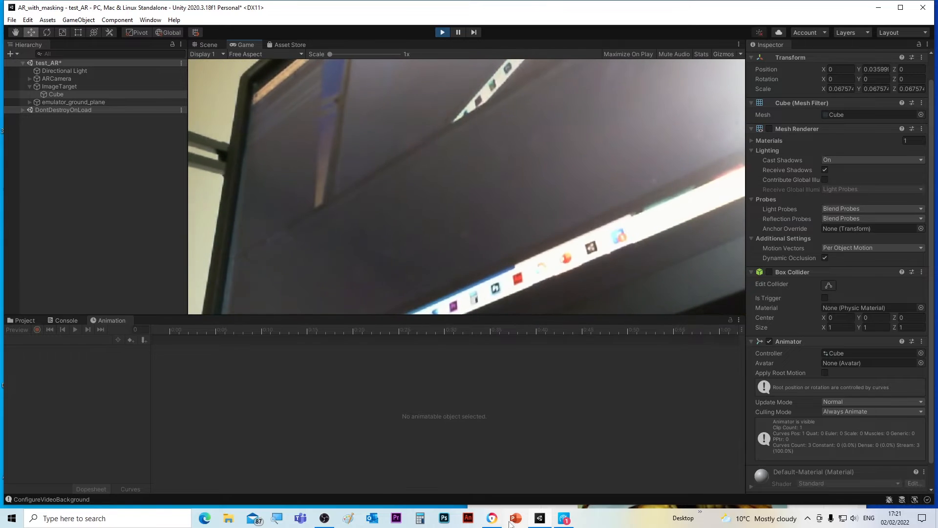
{"action": "left_click", "coordinate": [492, 518]}
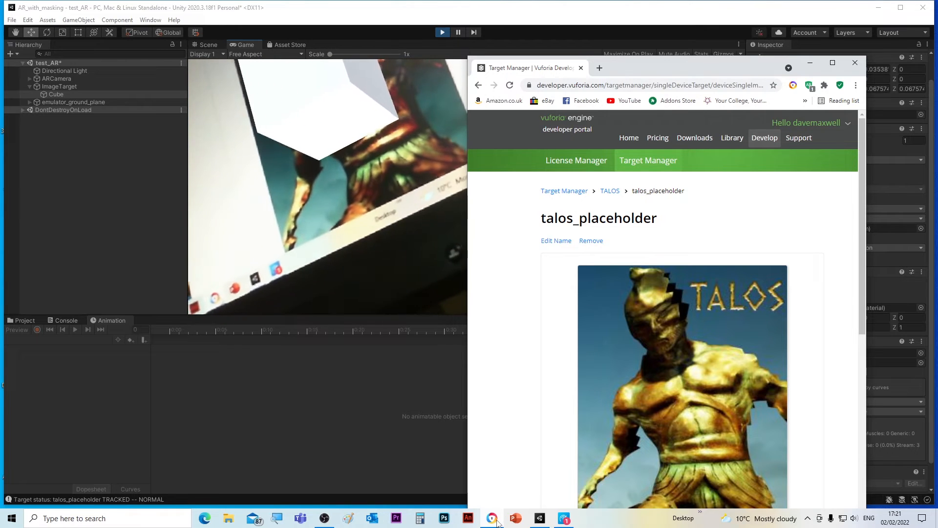
{"action": "left_click", "coordinate": [443, 33]}
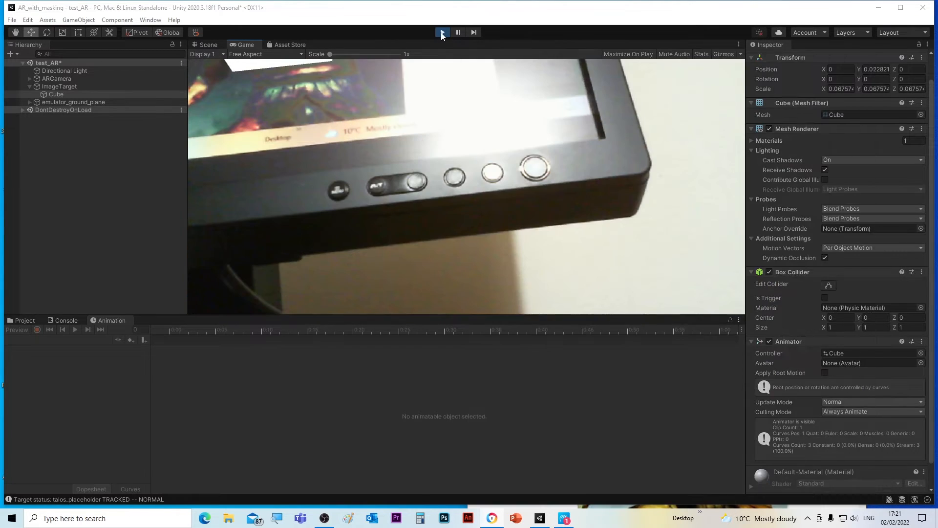
{"action": "left_click", "coordinate": [442, 33]}
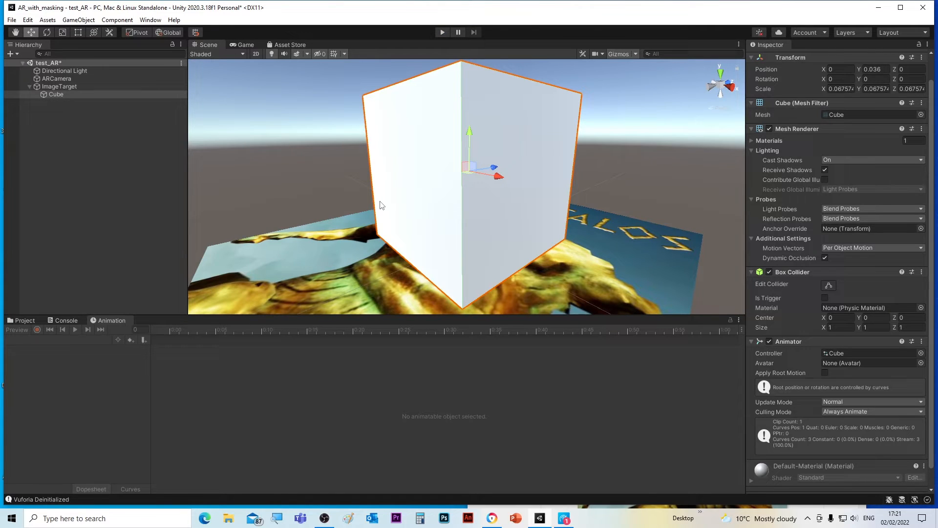
{"action": "left_click", "coordinate": [23, 321]}
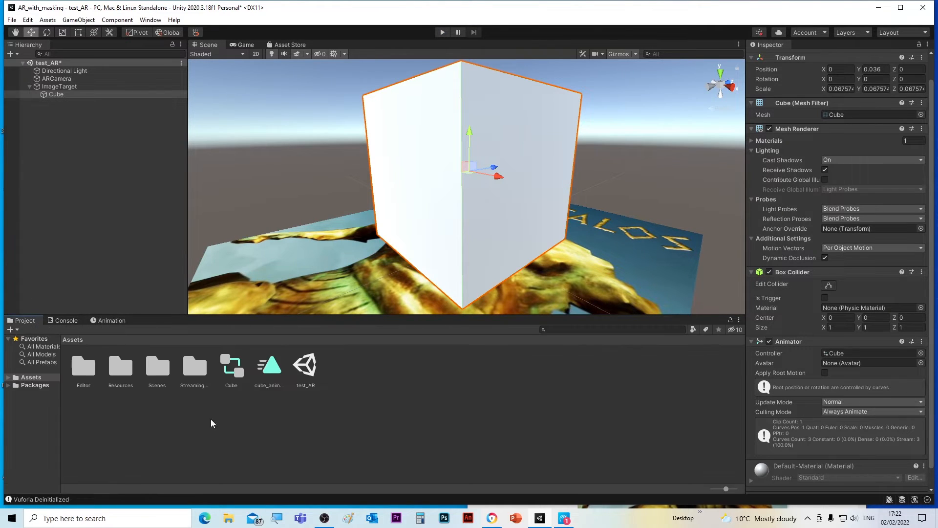
Create a new material in the Assets folder named mask_material.
{"action": "right_click", "coordinate": [350, 372]}
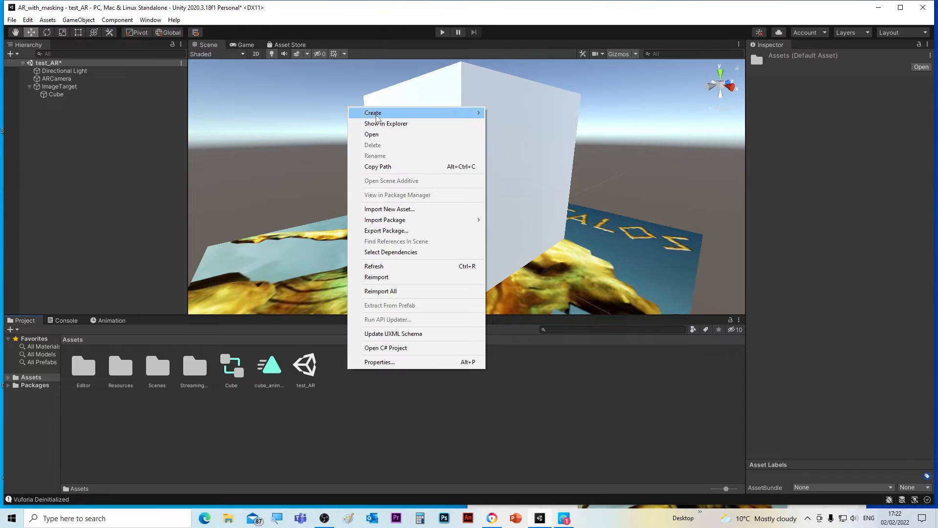
{"action": "mouse_move", "coordinate": [376, 119]}
{"action": "left_click", "coordinate": [511, 288]}
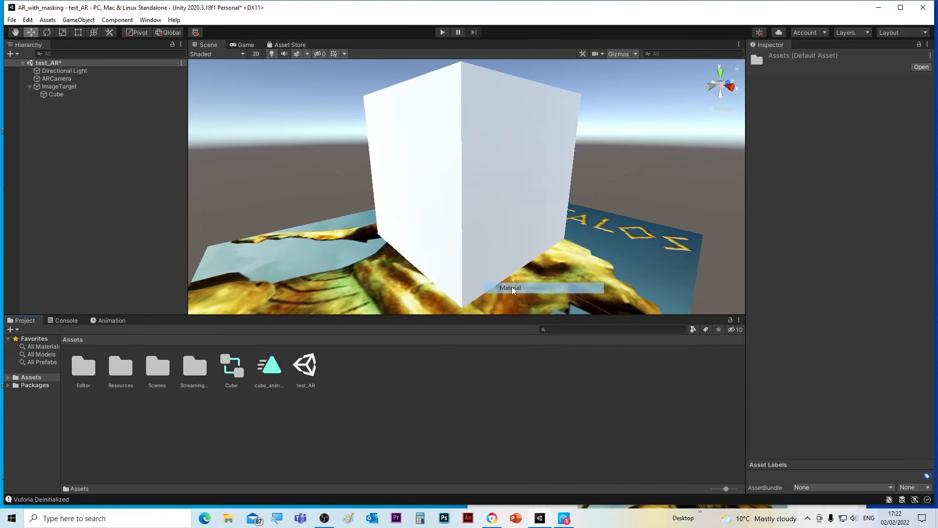
{"action": "type", "text": "m"}
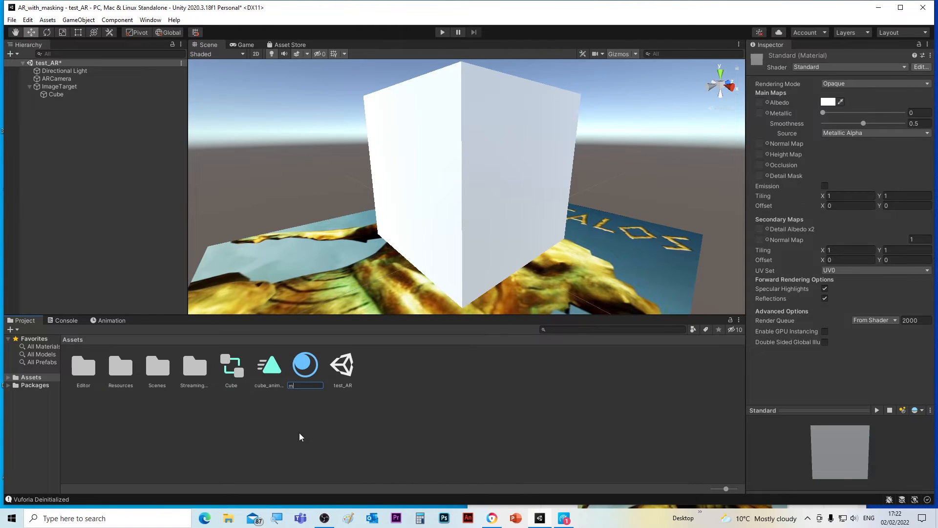
{"action": "type", "text": "ask_material"}
{"action": "key", "text": "Return"}
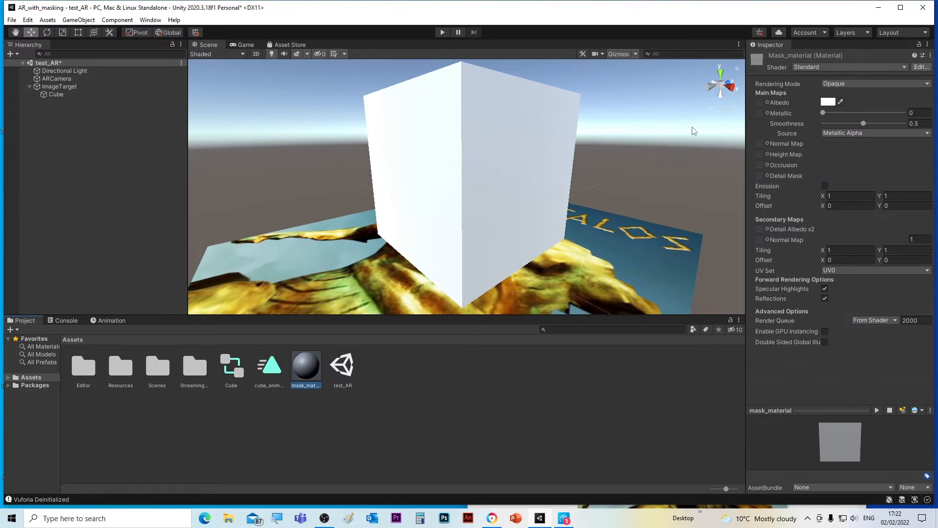
Set the mask_material shader to DepthMask.
{"action": "left_click", "coordinate": [906, 67]}
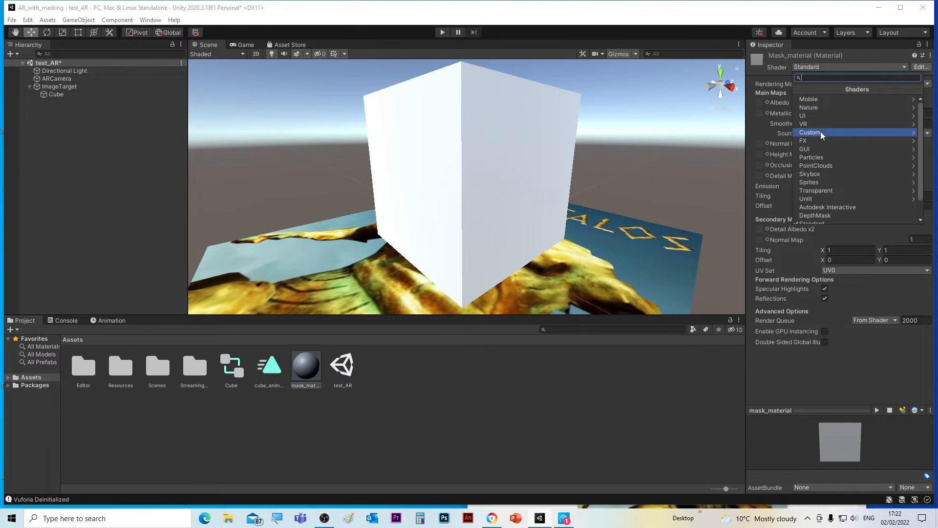
{"action": "scroll", "coordinate": [808, 201], "scroll_direction": "down", "scroll_amount": 1}
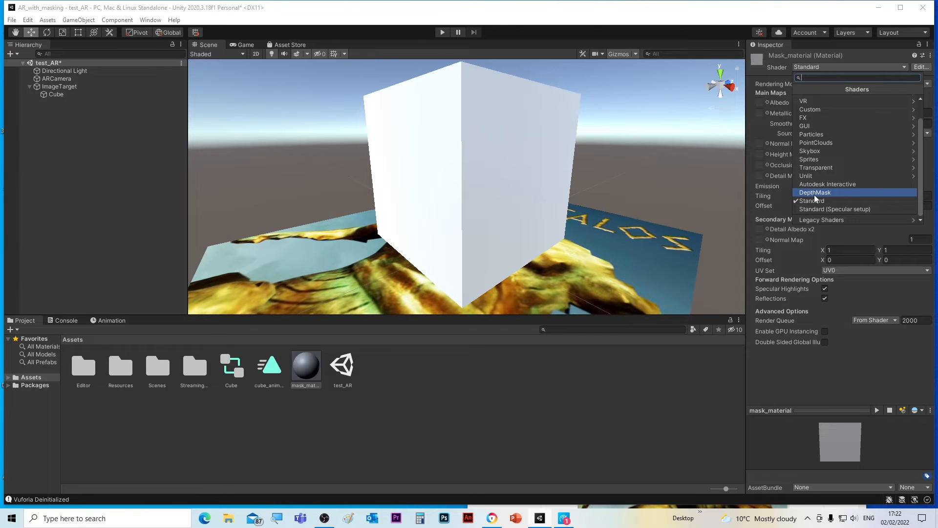
{"action": "left_click", "coordinate": [815, 193]}
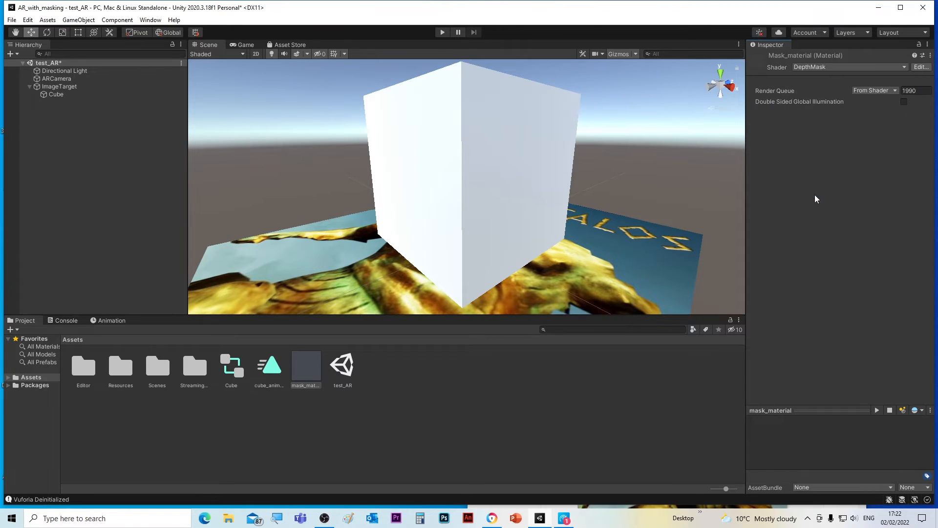
{"action": "left_click", "coordinate": [364, 440]}
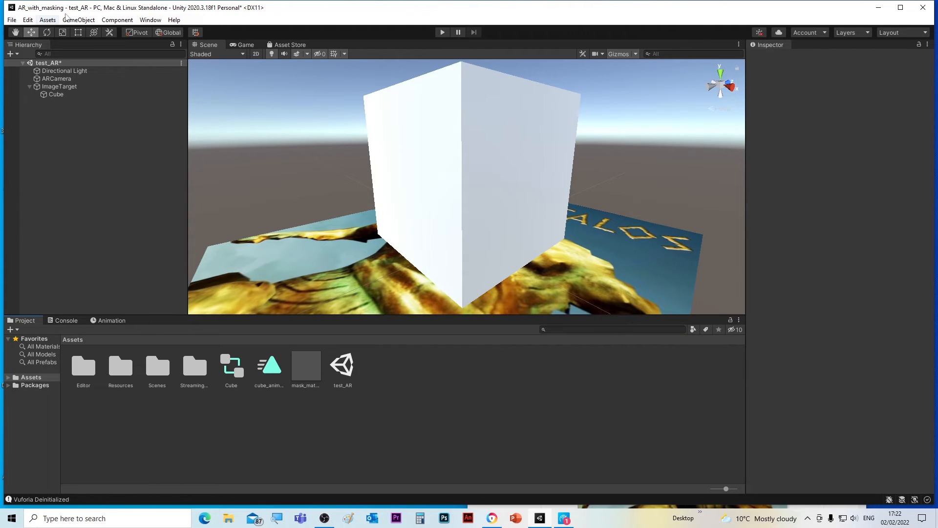
Add a 3D Plane object to the scene and frame it in the view.
{"action": "left_click", "coordinate": [76, 20]}
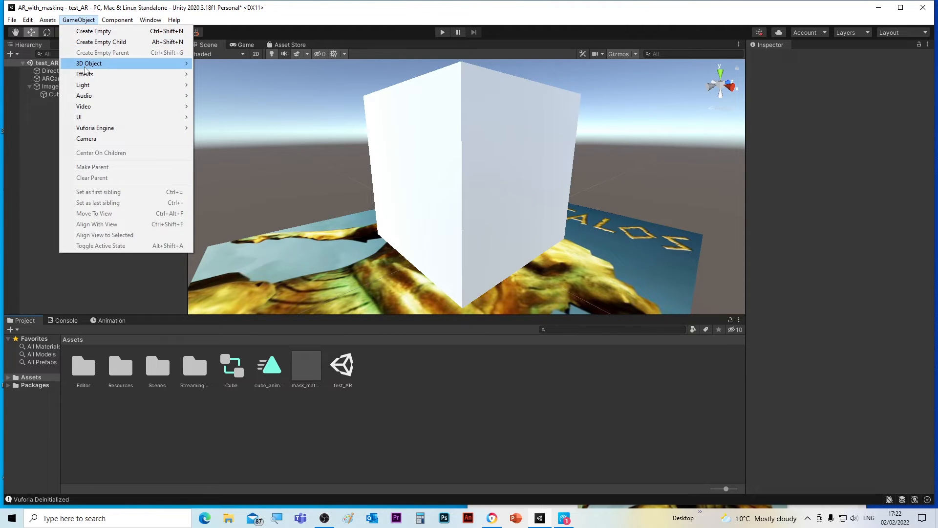
{"action": "mouse_move", "coordinate": [93, 64]}
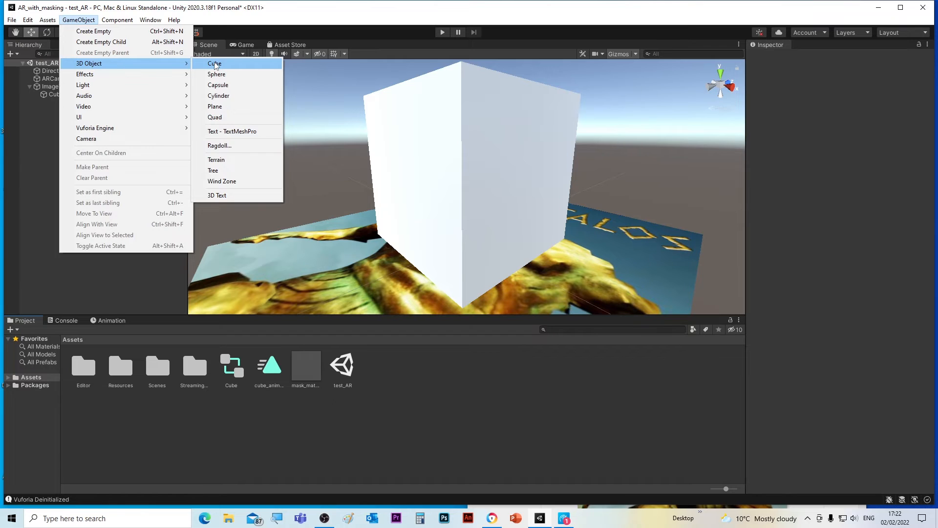
{"action": "left_click", "coordinate": [215, 107]}
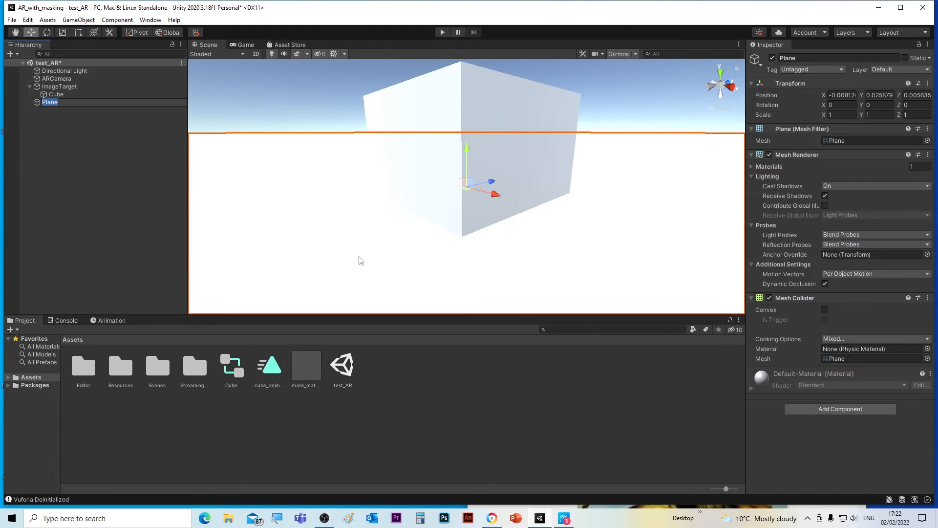
{"action": "key", "text": "f"}
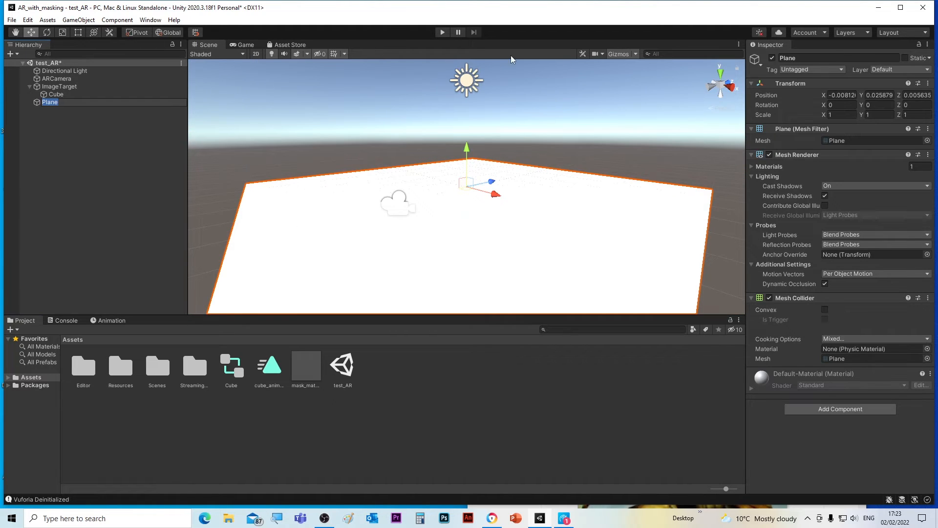
Scale the Plane down uniformly to about 0.0835.
{"action": "left_click", "coordinate": [62, 32]}
{"action": "left_click_drag", "start_coordinate": [467, 191], "coordinate": [398, 294]}
{"action": "scroll", "coordinate": [467, 183], "scroll_direction": "up", "scroll_amount": 10}
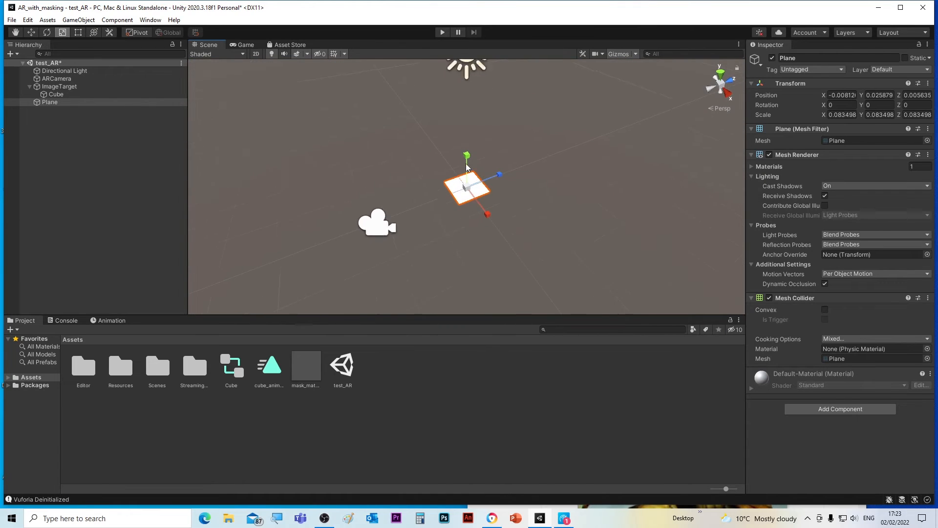
{"action": "key", "text": "ctrl+z"}
{"action": "key", "text": "ctrl+y"}
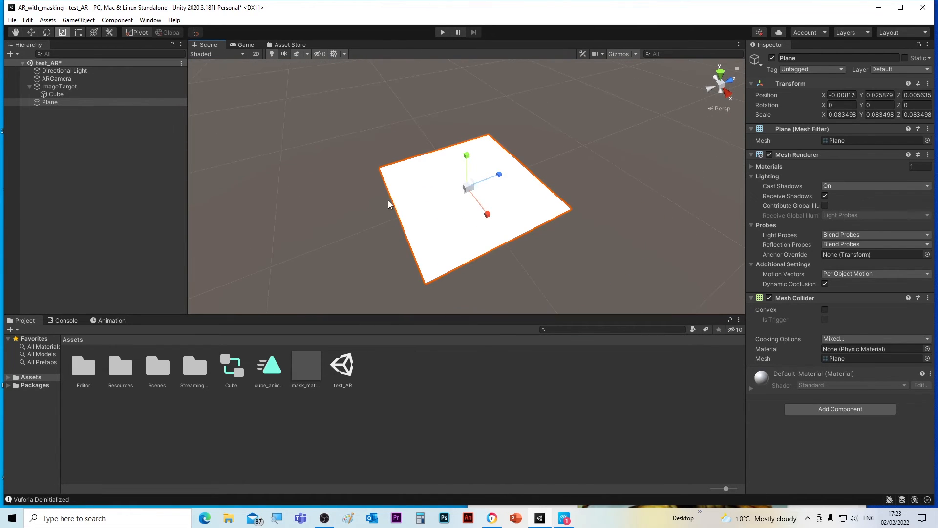
{"action": "left_click_drag", "start_coordinate": [454, 237], "coordinate": [417, 208], "text": "alt"}
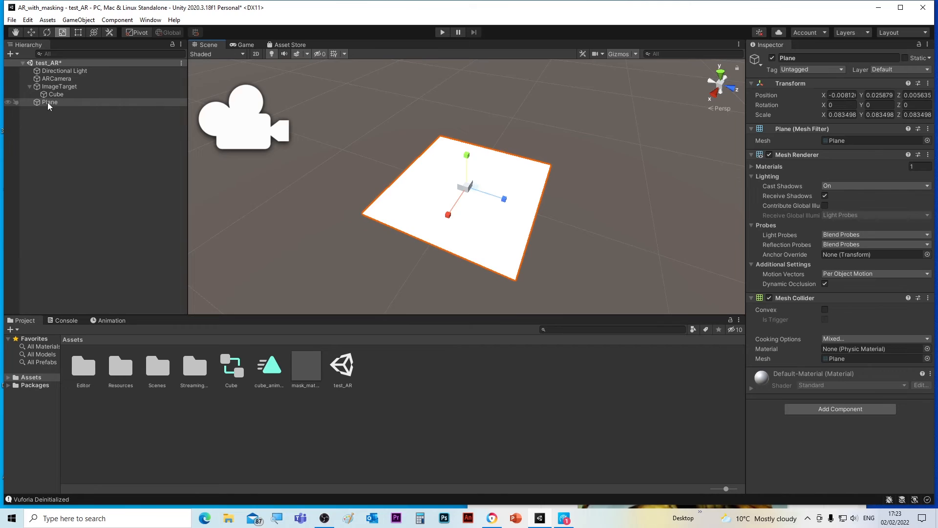
Parent the Plane under ImageTarget and assign mask_material to it.
{"action": "left_click_drag", "start_coordinate": [49, 103], "coordinate": [54, 88]}
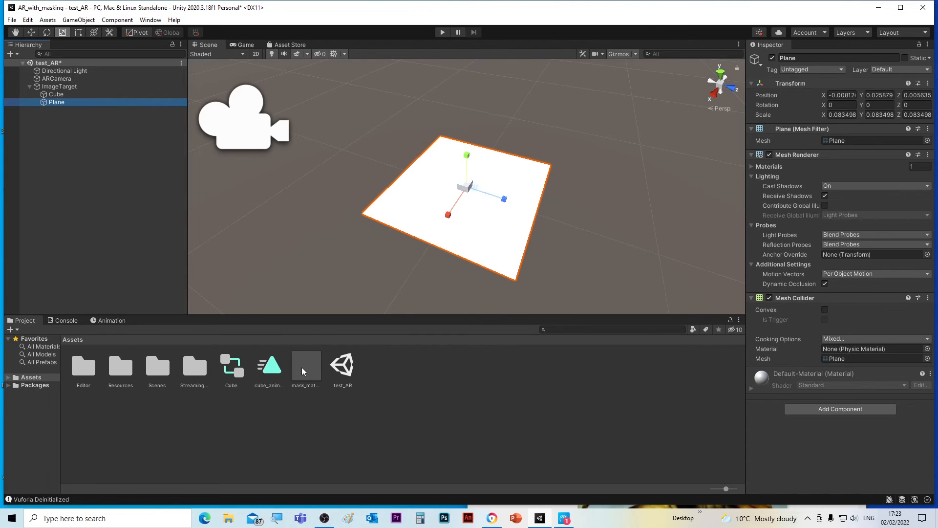
{"action": "left_click_drag", "start_coordinate": [304, 369], "coordinate": [466, 245]}
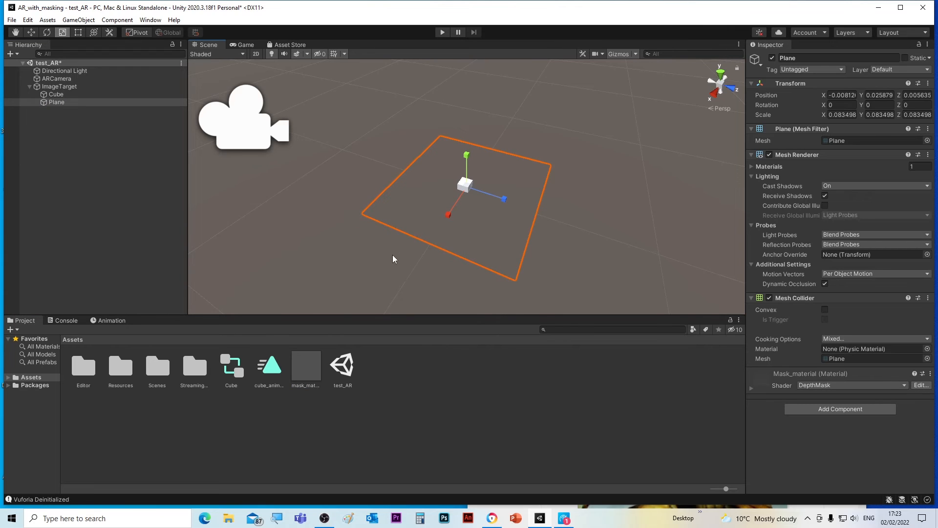
{"action": "left_click_drag", "start_coordinate": [433, 268], "coordinate": [366, 239], "text": "alt"}
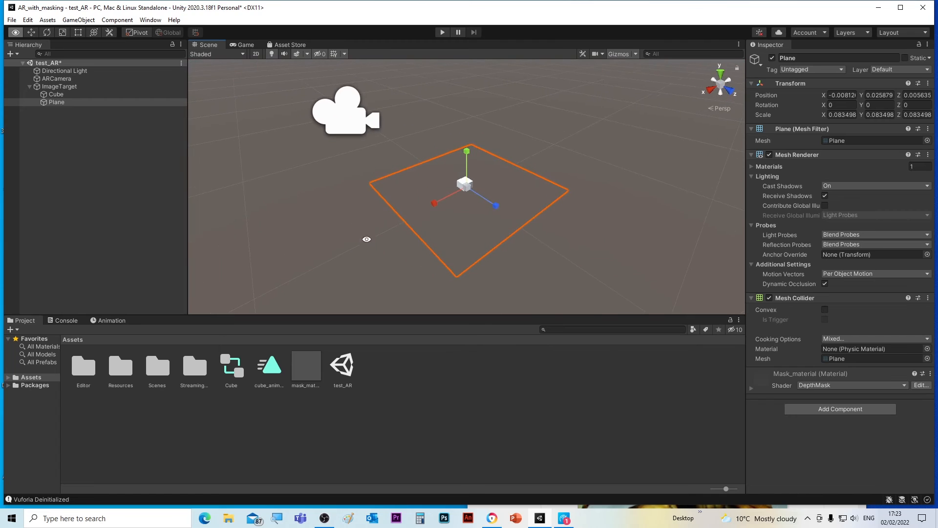
{"action": "scroll", "coordinate": [466, 173], "scroll_direction": "up", "scroll_amount": 8}
{"action": "scroll", "coordinate": [466, 173], "scroll_direction": "down", "scroll_amount": 10}
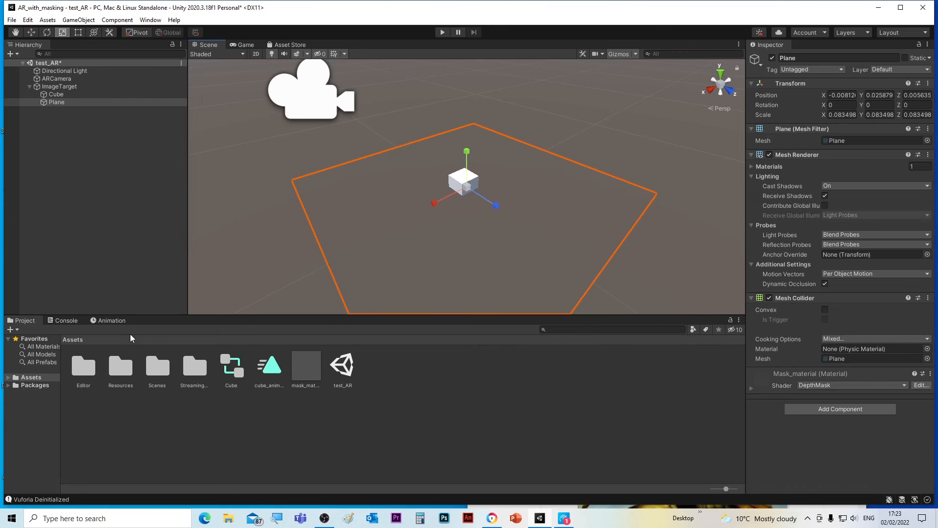
Open the Animation window and inspect the Cube's position keyframes in cube_animation.
{"action": "left_click", "coordinate": [112, 322]}
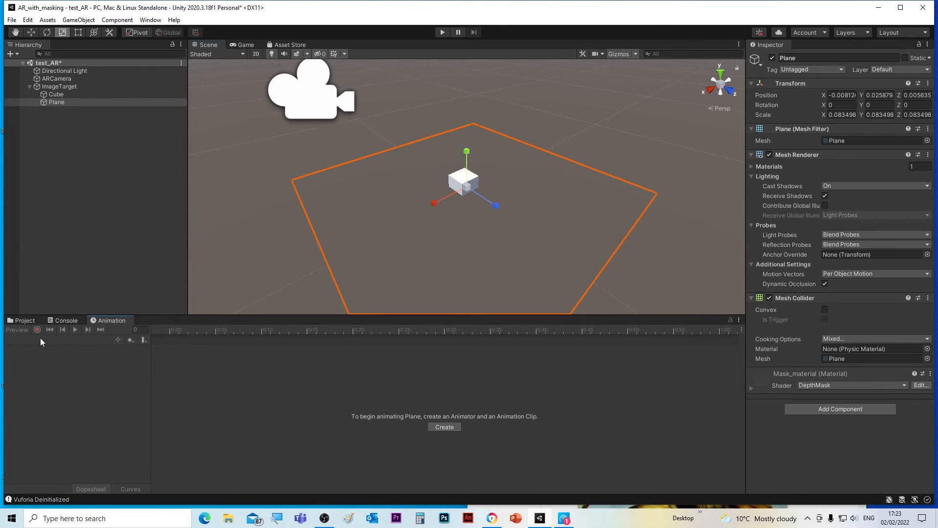
{"action": "left_click", "coordinate": [426, 125]}
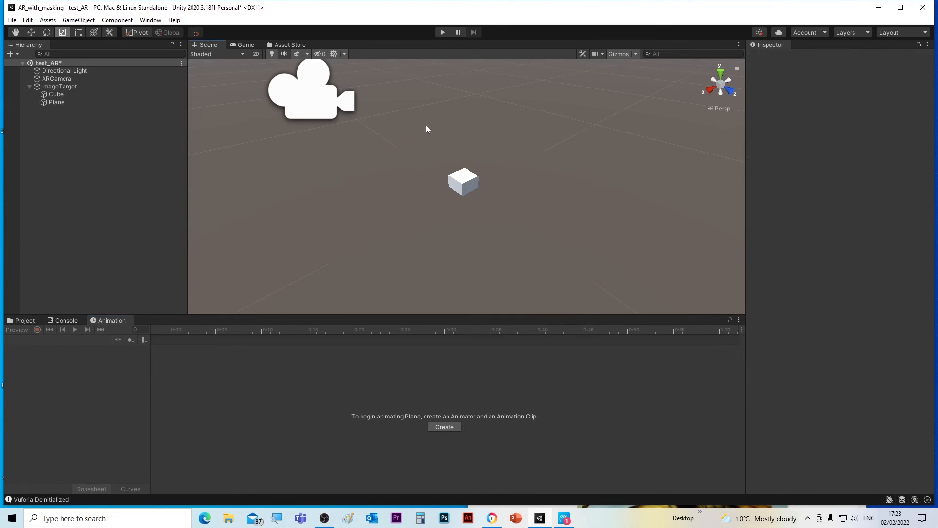
{"action": "left_click", "coordinate": [456, 180]}
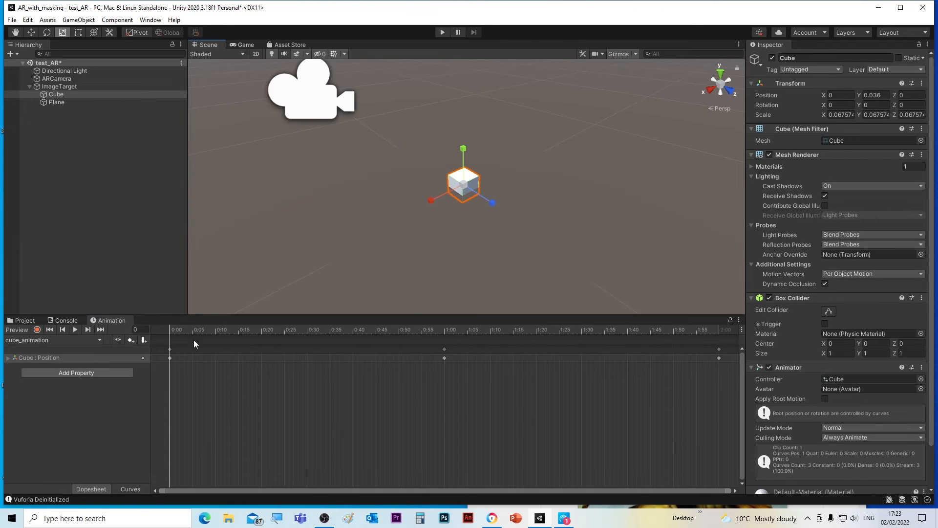
{"action": "left_click_drag", "start_coordinate": [180, 328], "coordinate": [210, 332]}
{"action": "left_click_drag", "start_coordinate": [164, 329], "coordinate": [246, 351]}
{"action": "left_click_drag", "start_coordinate": [307, 351], "coordinate": [169, 359]}
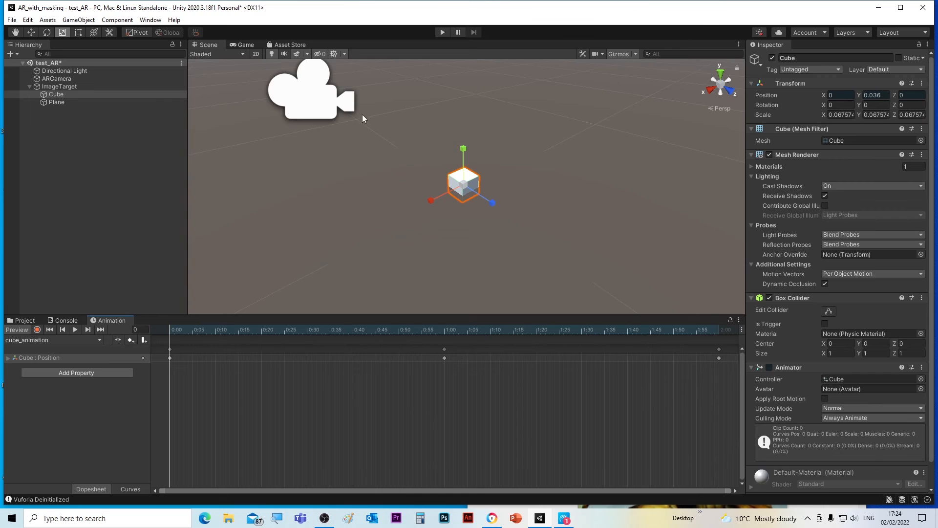
Select the Plane and move it down to Y about 0.001, level with the image target.
{"action": "left_click", "coordinate": [55, 102]}
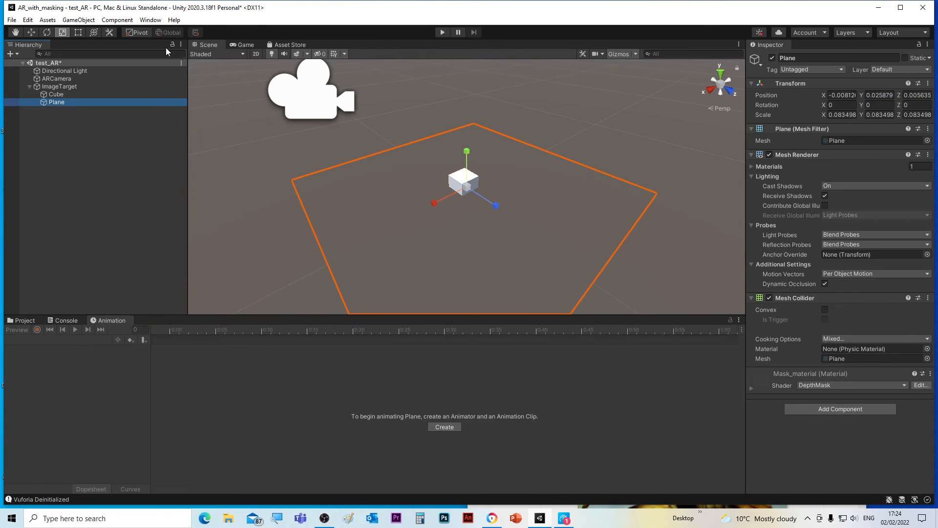
{"action": "left_click", "coordinate": [30, 34]}
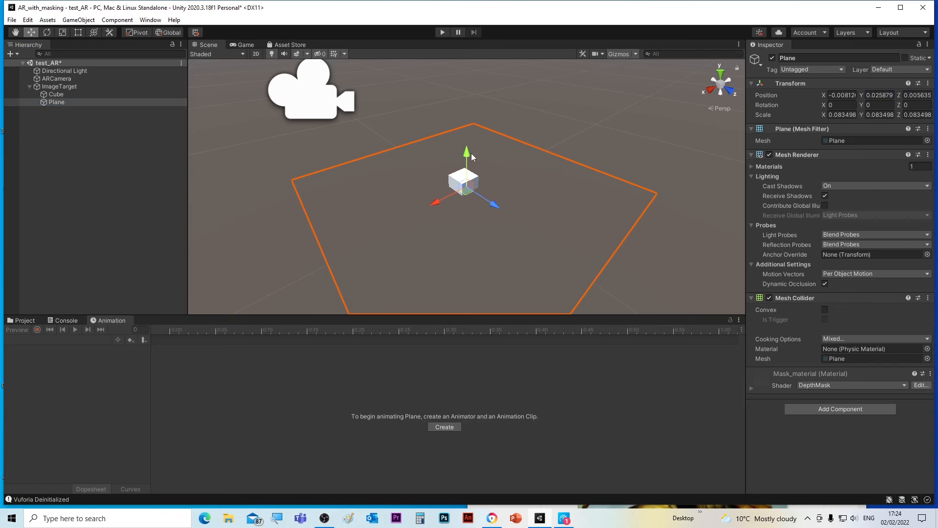
{"action": "left_click_drag", "start_coordinate": [471, 154], "coordinate": [464, 161]}
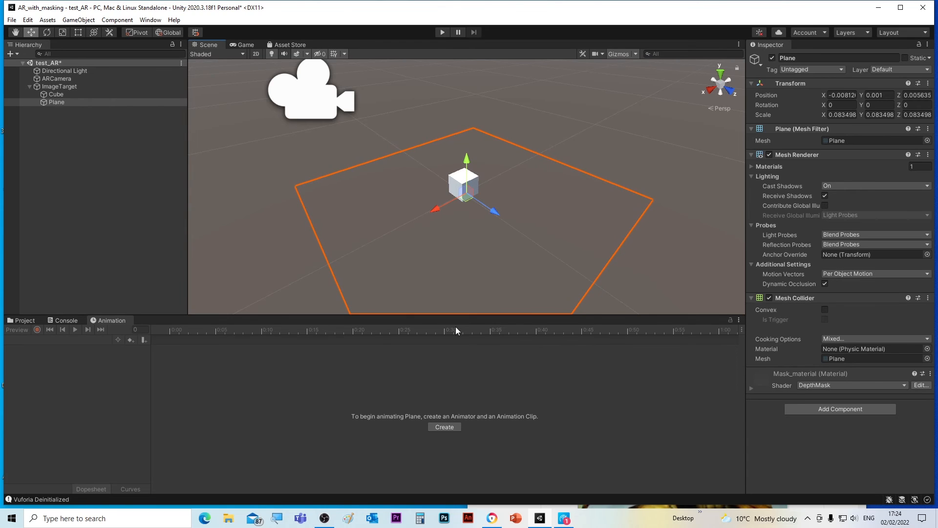
Select the Cube, enter Play mode, and bring up the Talos target image in the browser for the webcam.
{"action": "left_click", "coordinate": [471, 177]}
{"action": "left_click_drag", "start_coordinate": [184, 327], "coordinate": [160, 356]}
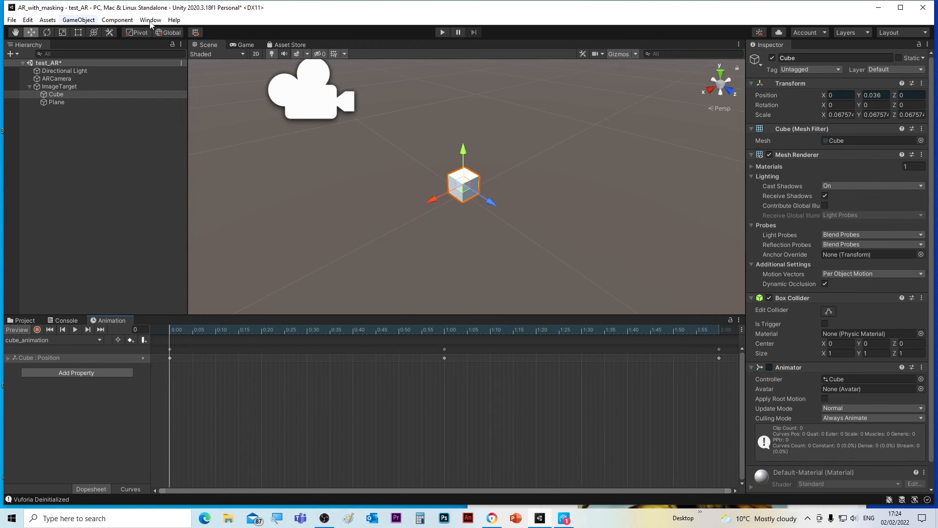
{"action": "left_click", "coordinate": [442, 33]}
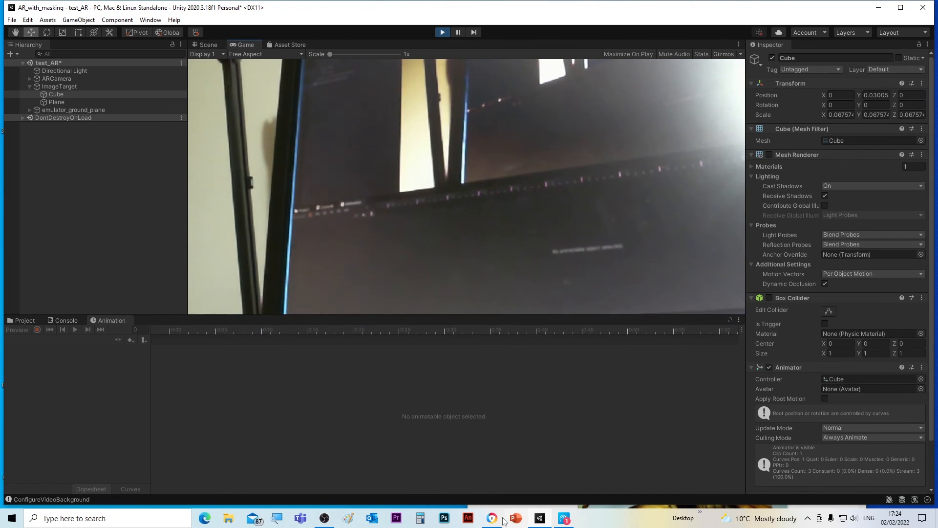
{"action": "left_click", "coordinate": [564, 519]}
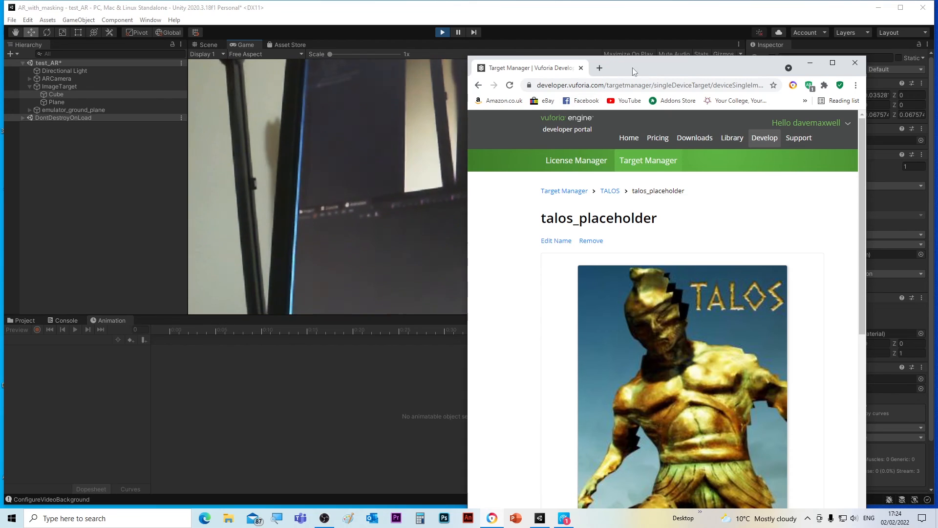
{"action": "left_click_drag", "start_coordinate": [636, 70], "coordinate": [632, 5]}
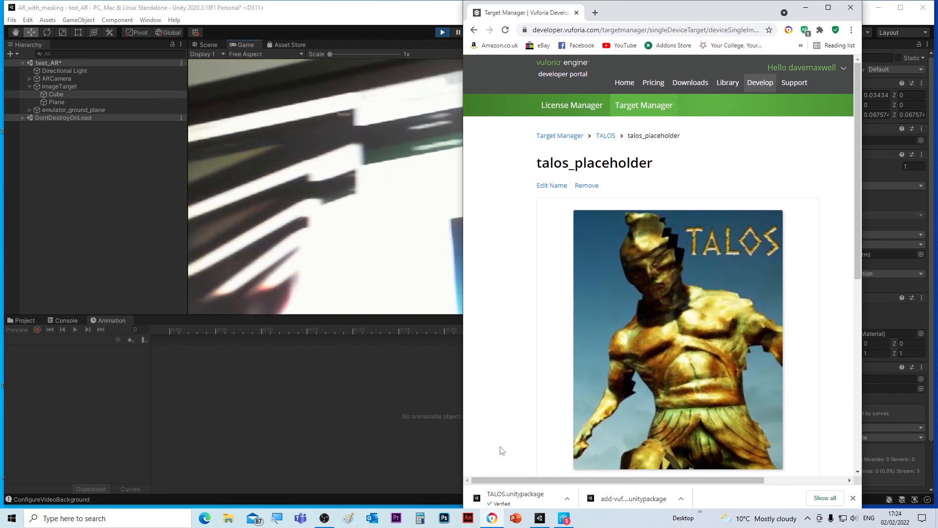